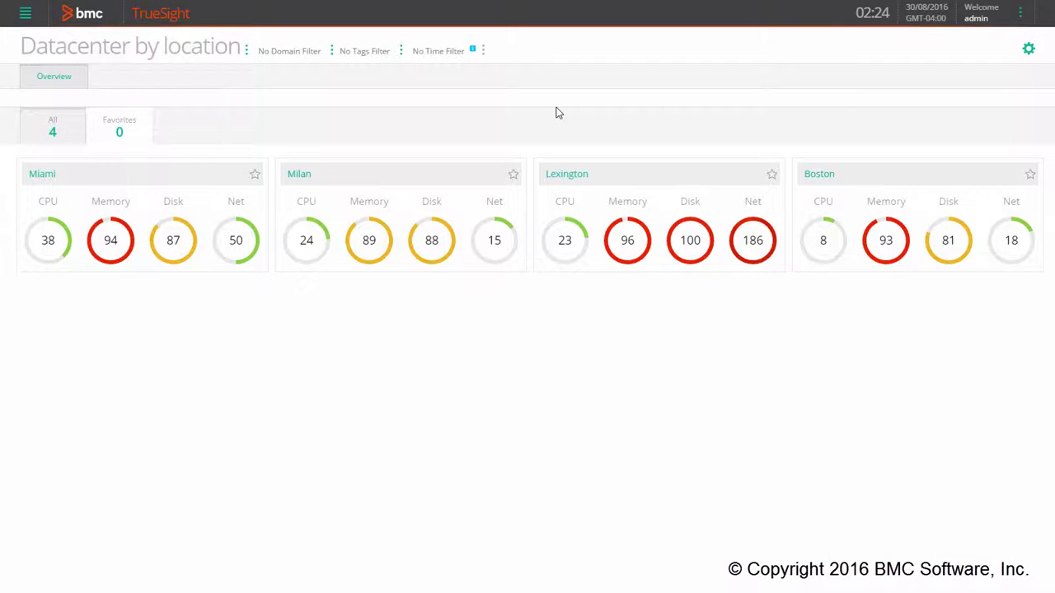
Step: Create a new dashboard page named 'Physical systems' from the Summary table template
{"action": "left_click", "coordinate": [1029, 47]}
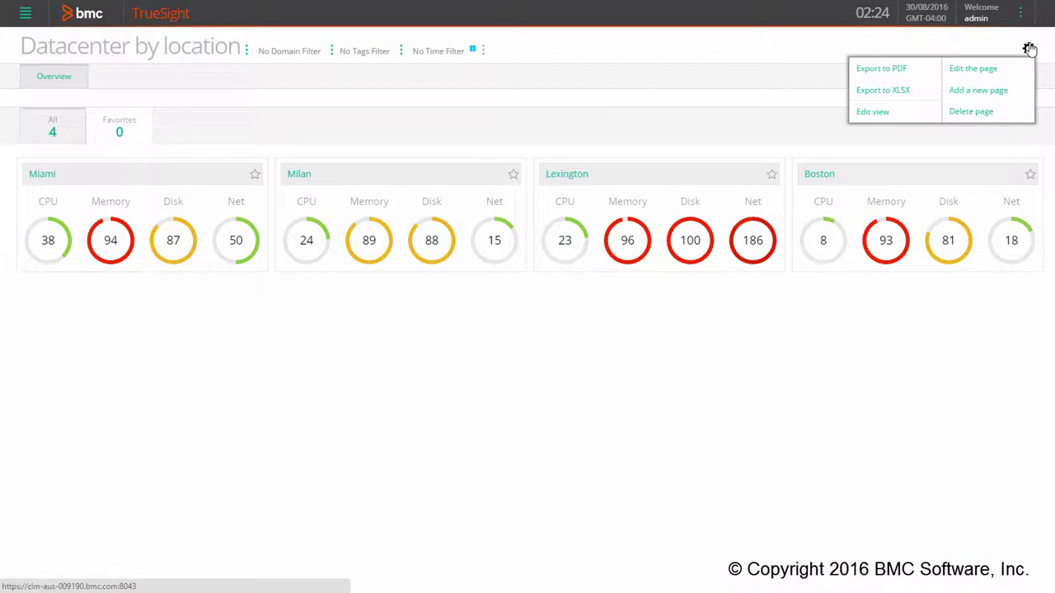
{"action": "left_click", "coordinate": [1001, 90]}
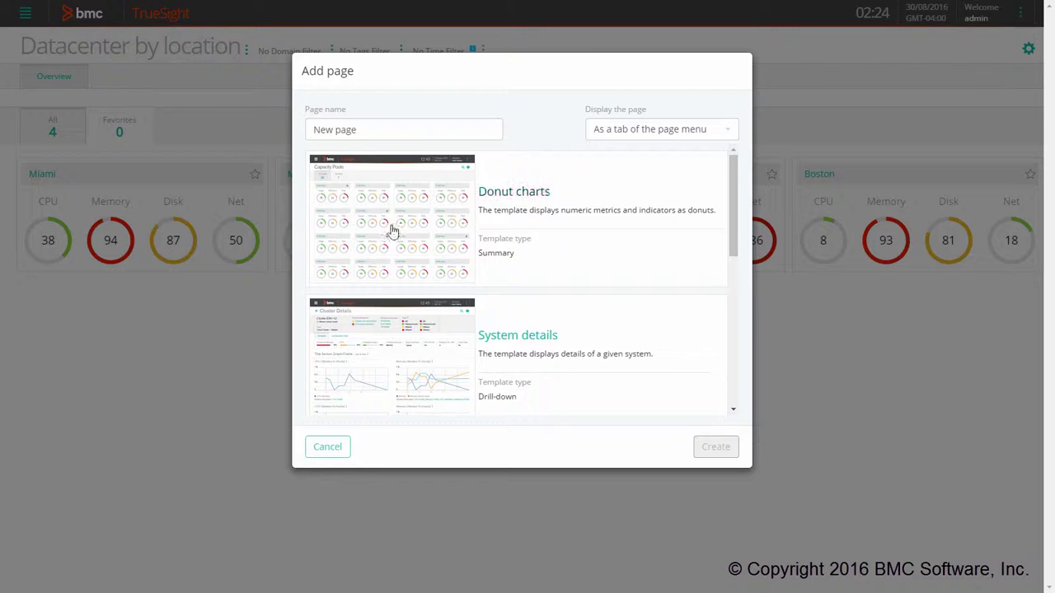
{"action": "scroll", "coordinate": [384, 280], "scroll_direction": "down", "scroll_amount": 2}
{"action": "scroll", "coordinate": [384, 281], "scroll_direction": "up", "scroll_amount": 2}
{"action": "left_click", "coordinate": [355, 129]}
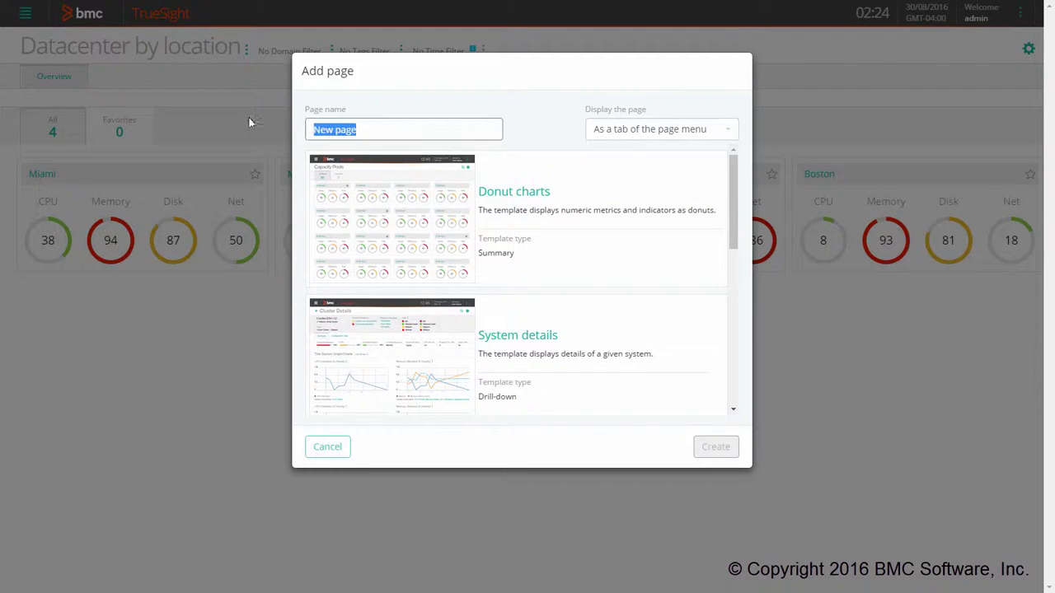
{"action": "type", "text": "Physical systems"}
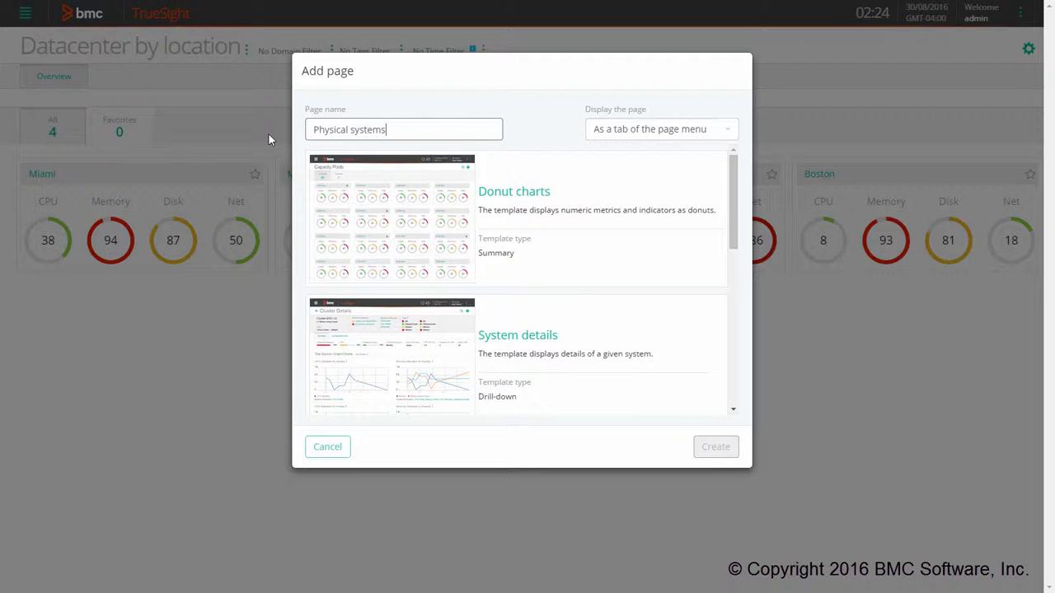
{"action": "scroll", "coordinate": [387, 199], "scroll_direction": "down", "scroll_amount": 3}
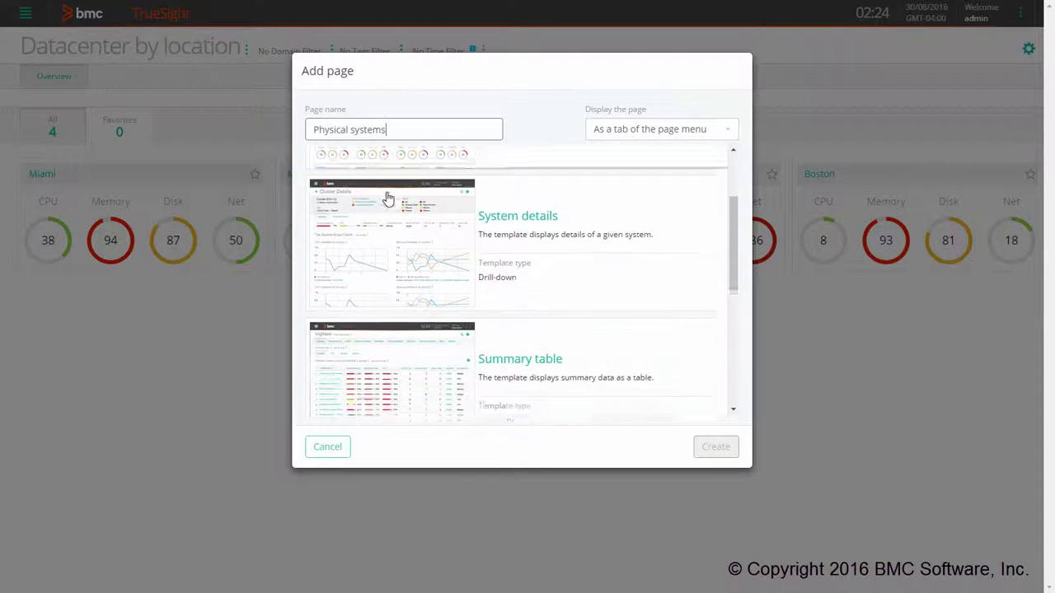
{"action": "left_click", "coordinate": [393, 303]}
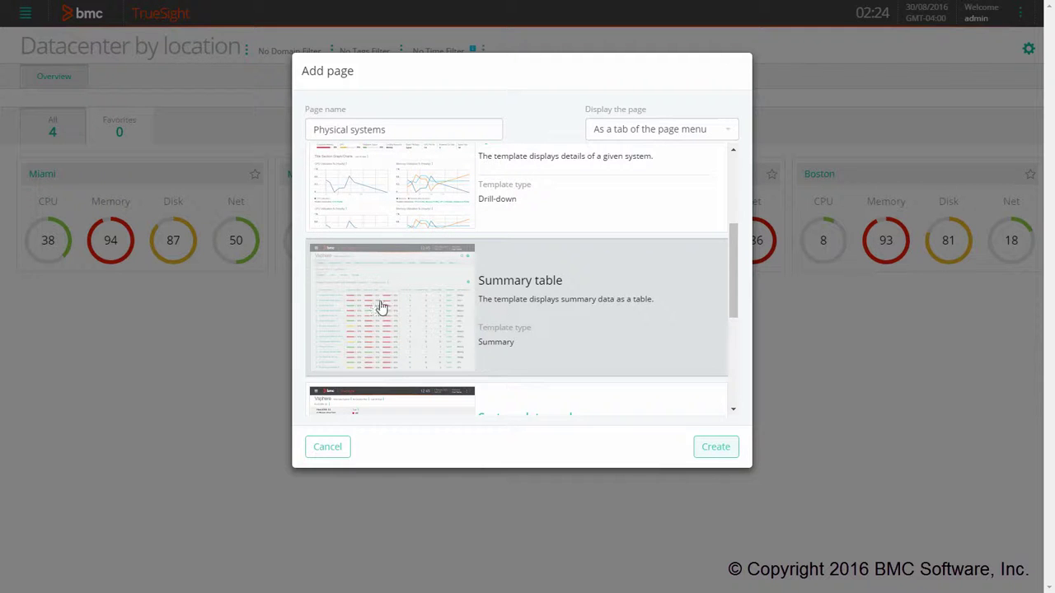
{"action": "left_click", "coordinate": [716, 447]}
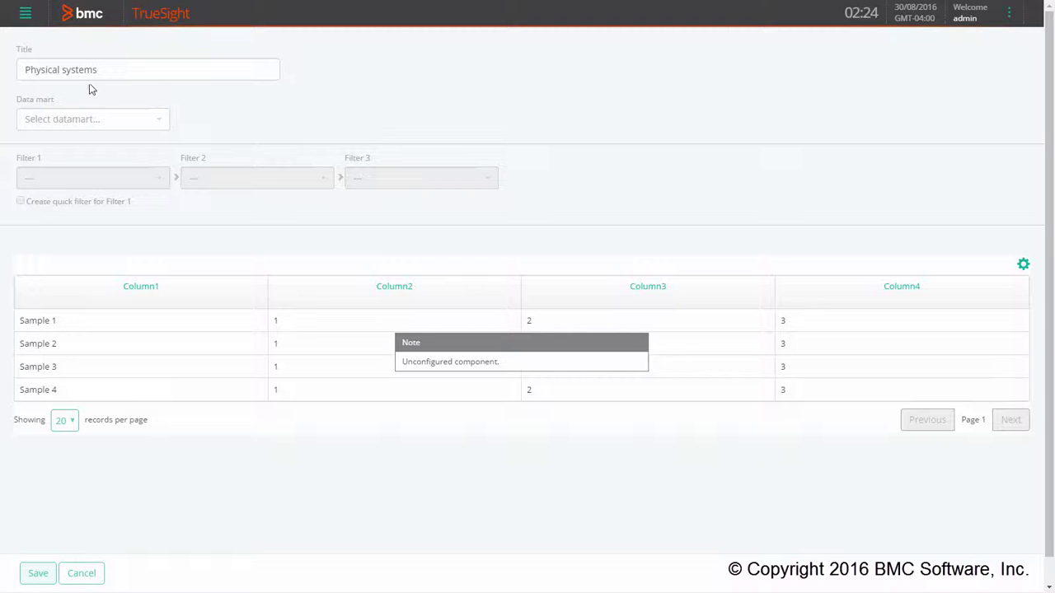
Step: Search the data mart list for 'dc' and select DC_SUMMARY_TABLE as the page's data mart
{"action": "left_click", "coordinate": [157, 124]}
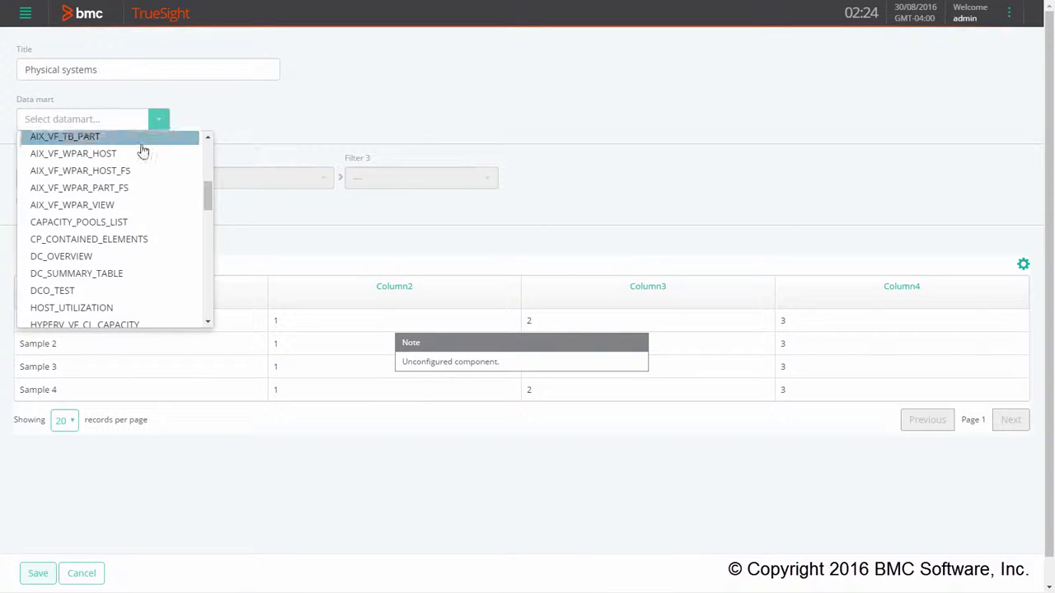
{"action": "scroll", "coordinate": [140, 181], "scroll_direction": "down", "scroll_amount": 3}
{"action": "scroll", "coordinate": [140, 193], "scroll_direction": "down", "scroll_amount": 3}
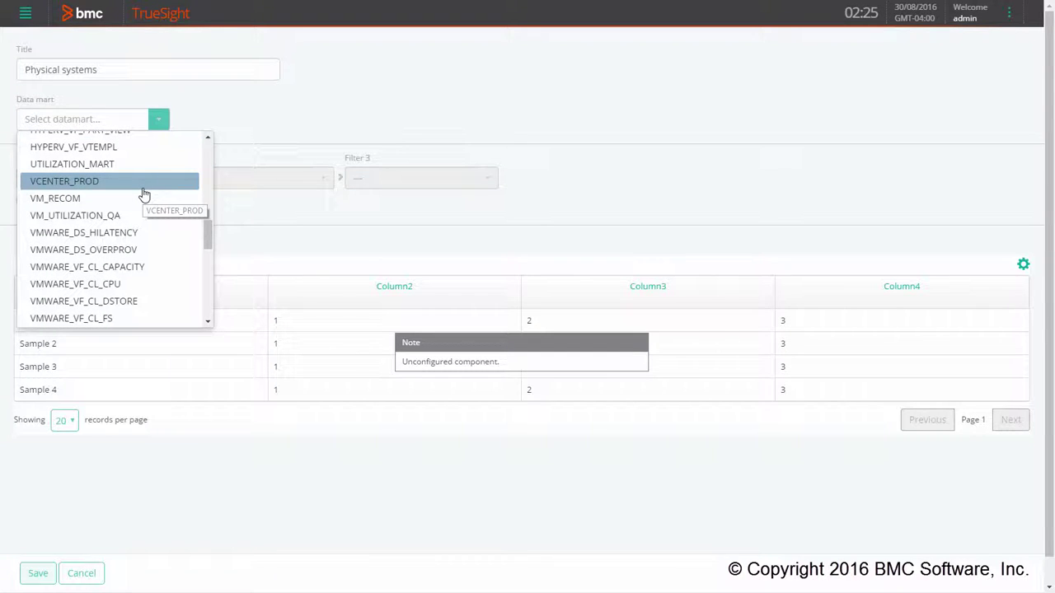
{"action": "scroll", "coordinate": [146, 198], "scroll_direction": "up", "scroll_amount": 3}
{"action": "left_click", "coordinate": [86, 117]}
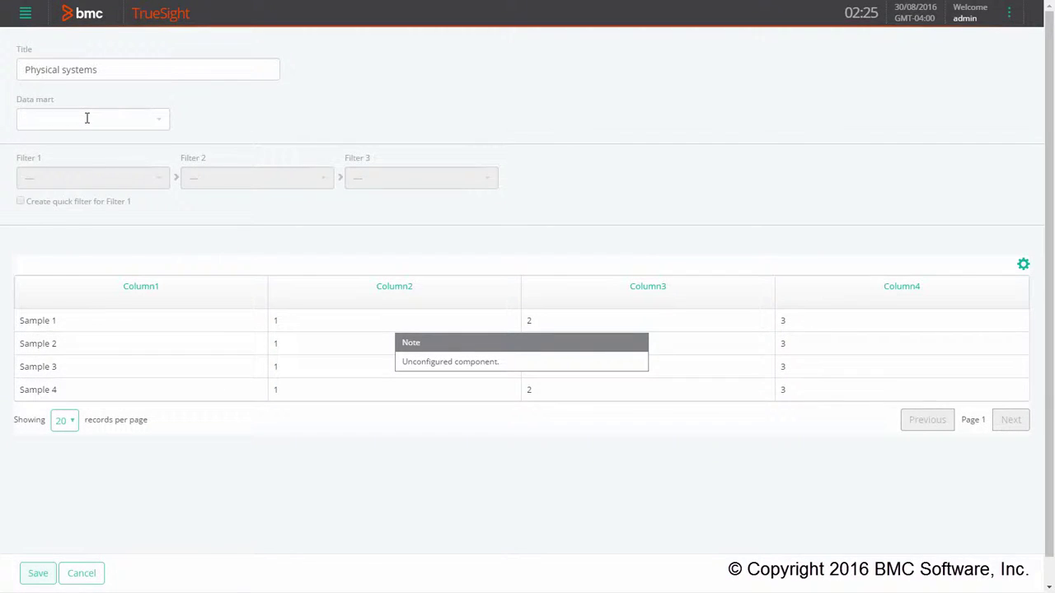
{"action": "type", "text": "dc"}
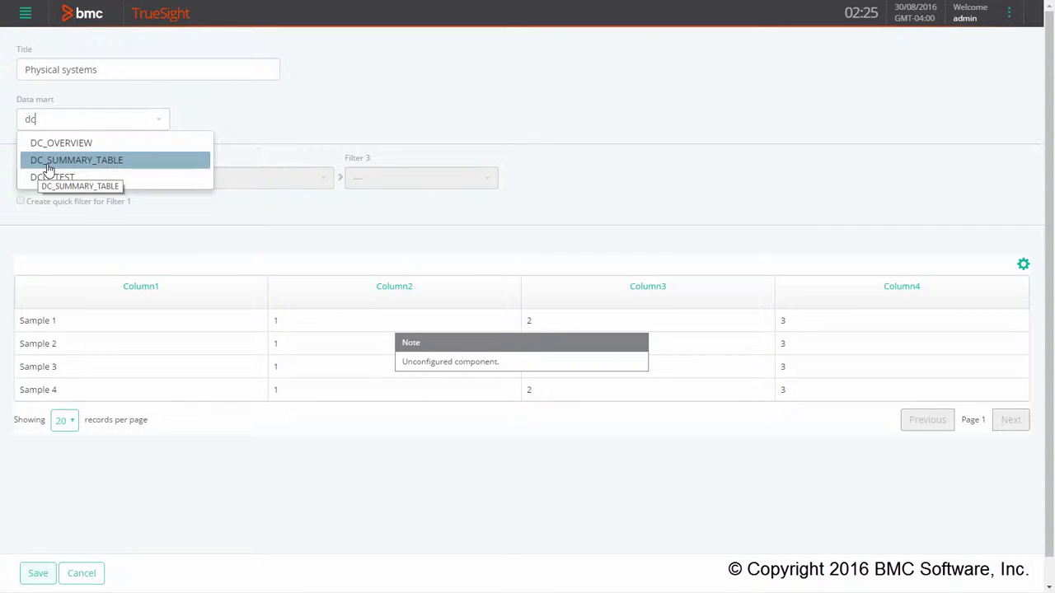
{"action": "left_click", "coordinate": [52, 163]}
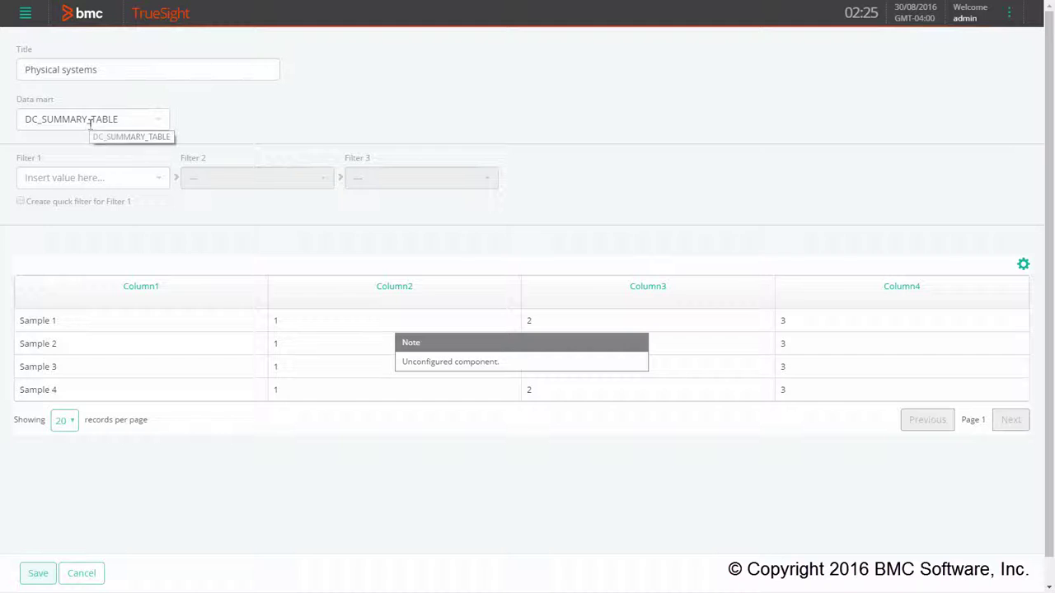
Step: Set table Column 1 to Name and Column 2 to Number of CPU cores
{"action": "left_click", "coordinate": [459, 360]}
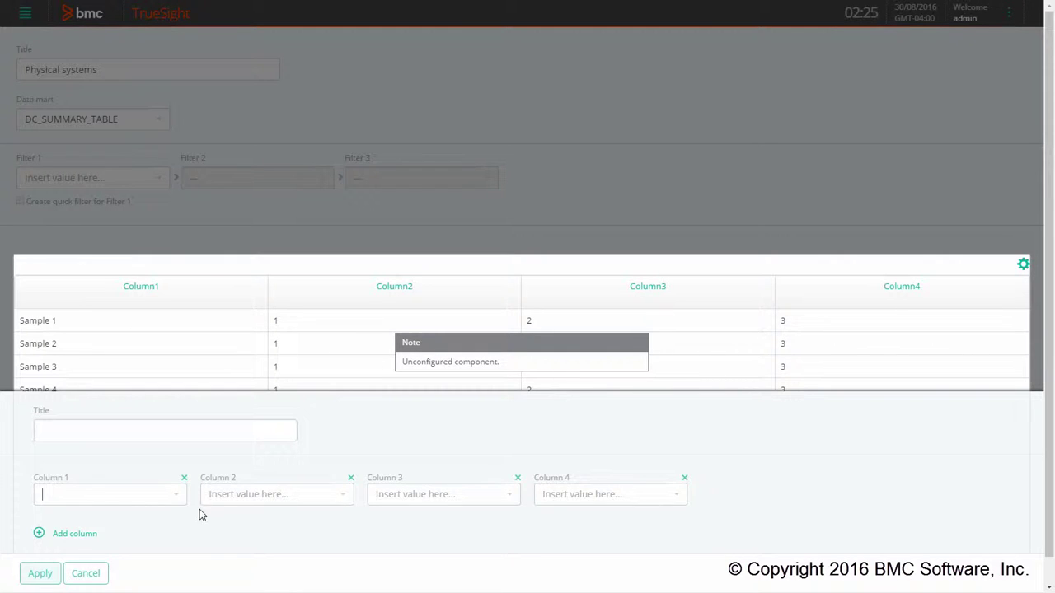
{"action": "left_click", "coordinate": [171, 497]}
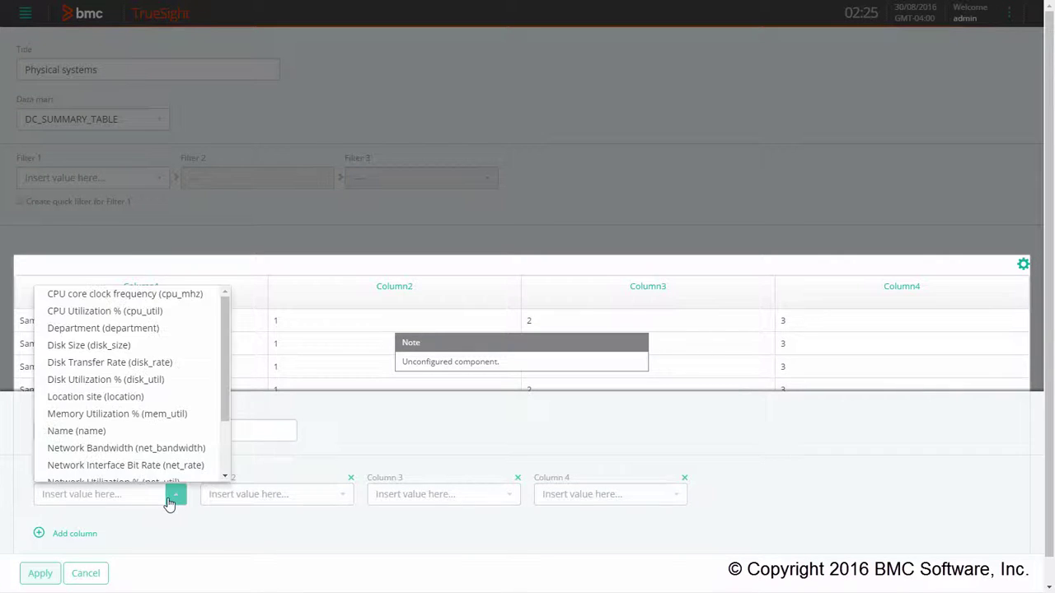
{"action": "left_click", "coordinate": [95, 440]}
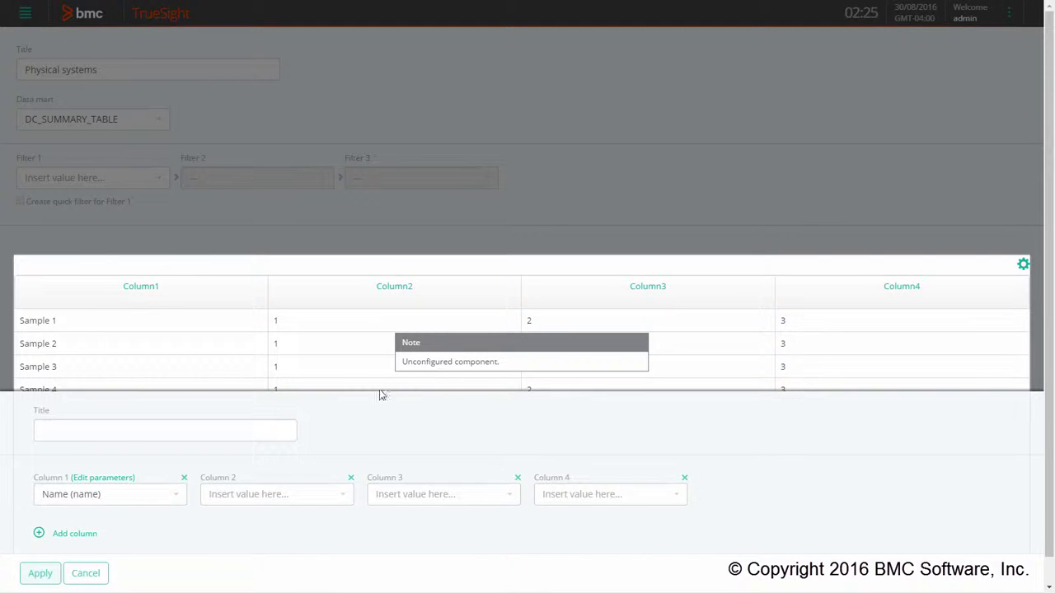
{"action": "left_click", "coordinate": [279, 495]}
{"action": "type", "text": "num"}
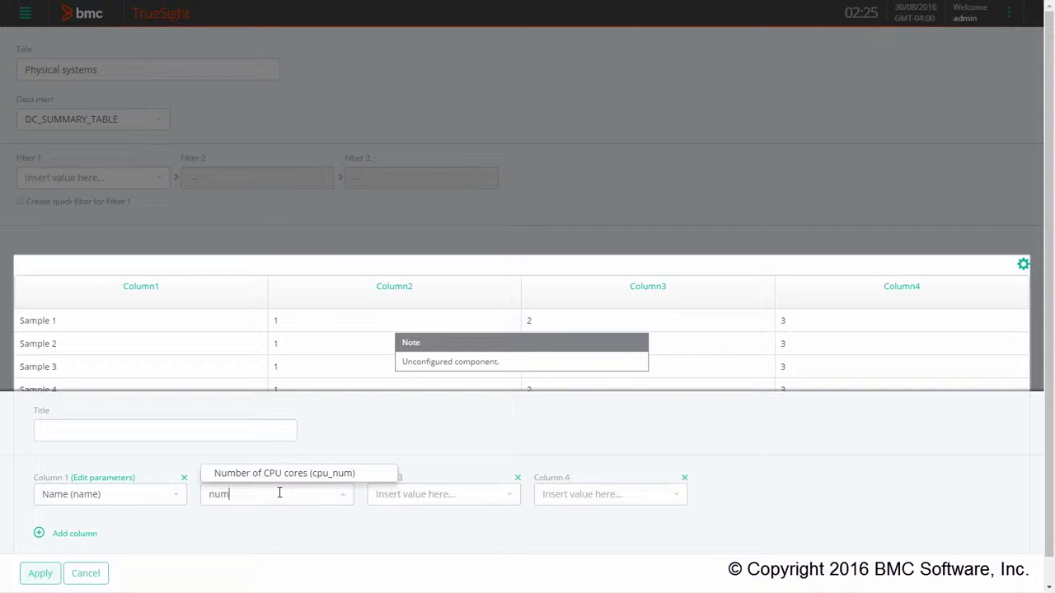
{"action": "left_click", "coordinate": [323, 478]}
Step: Set Column 3 to CPU core clock frequency and Column 4 to CPU Utilization %, then apply
{"action": "left_click", "coordinate": [405, 503]}
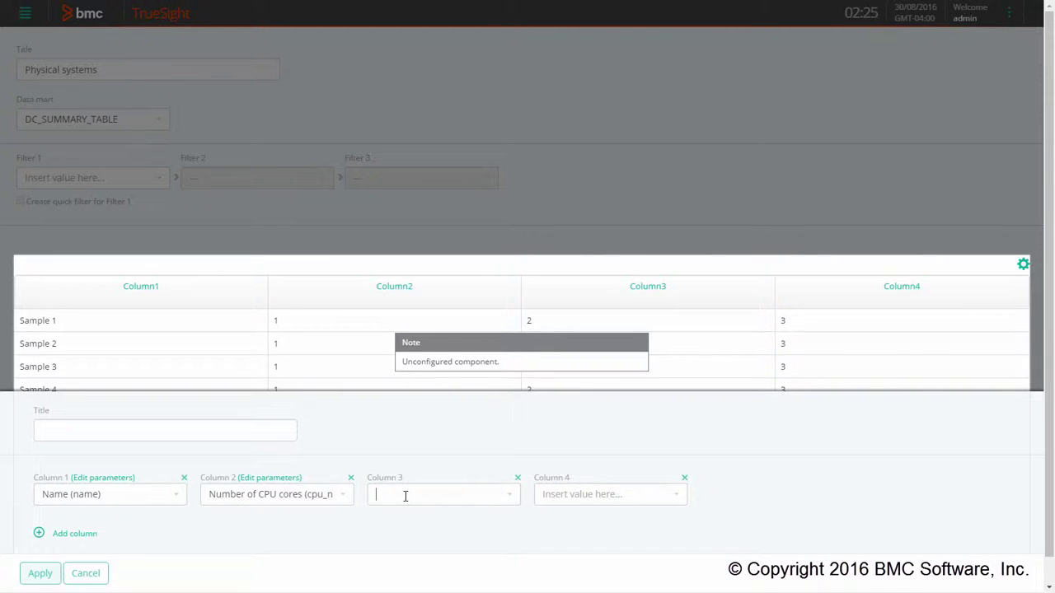
{"action": "type", "text": "cpu"}
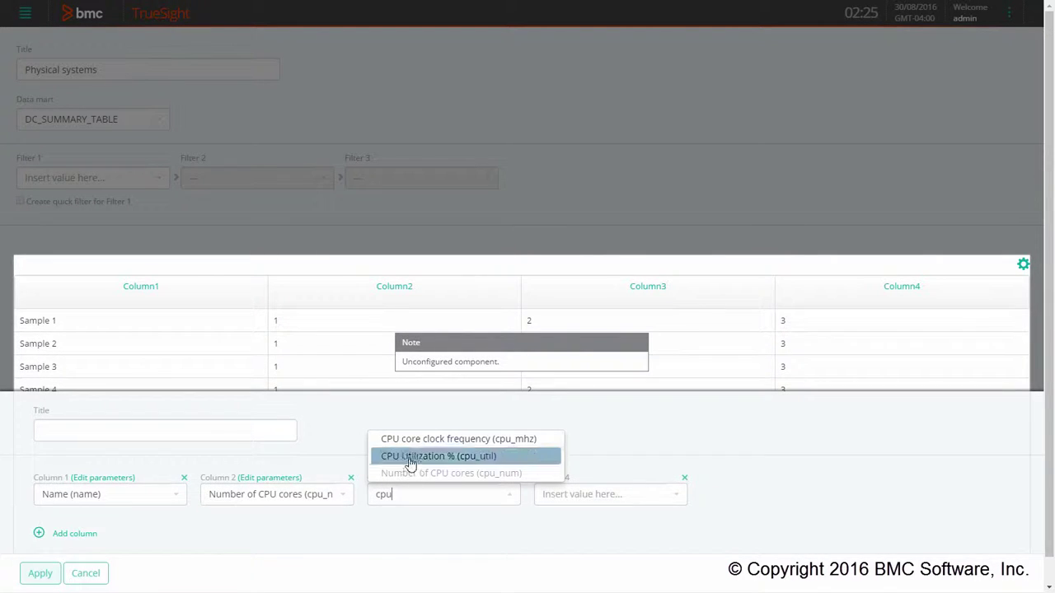
{"action": "left_click", "coordinate": [411, 445]}
{"action": "left_click", "coordinate": [569, 499]}
{"action": "type", "text": "cpu"}
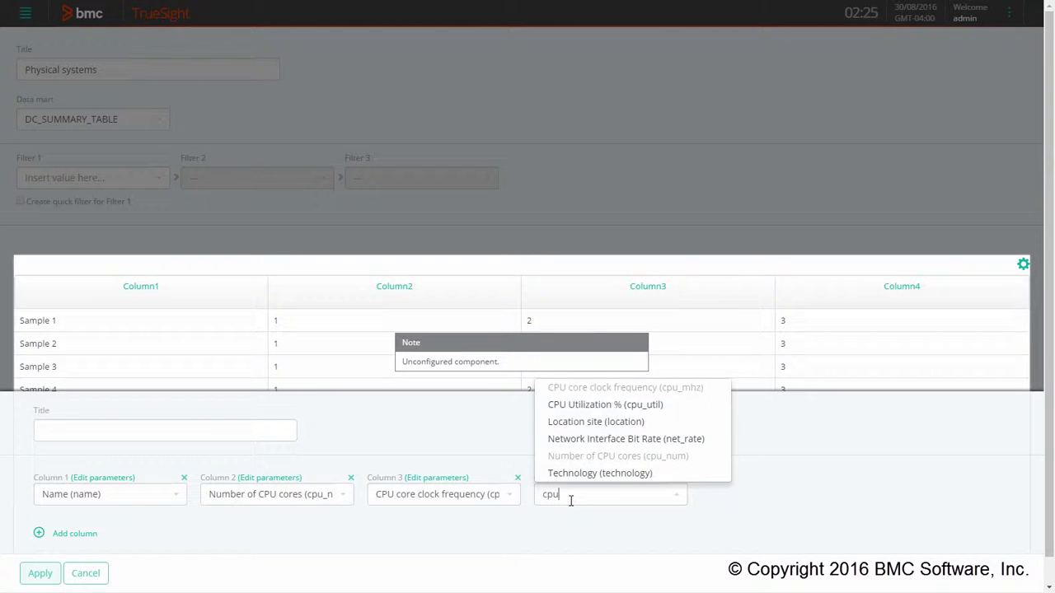
{"action": "left_click", "coordinate": [603, 458]}
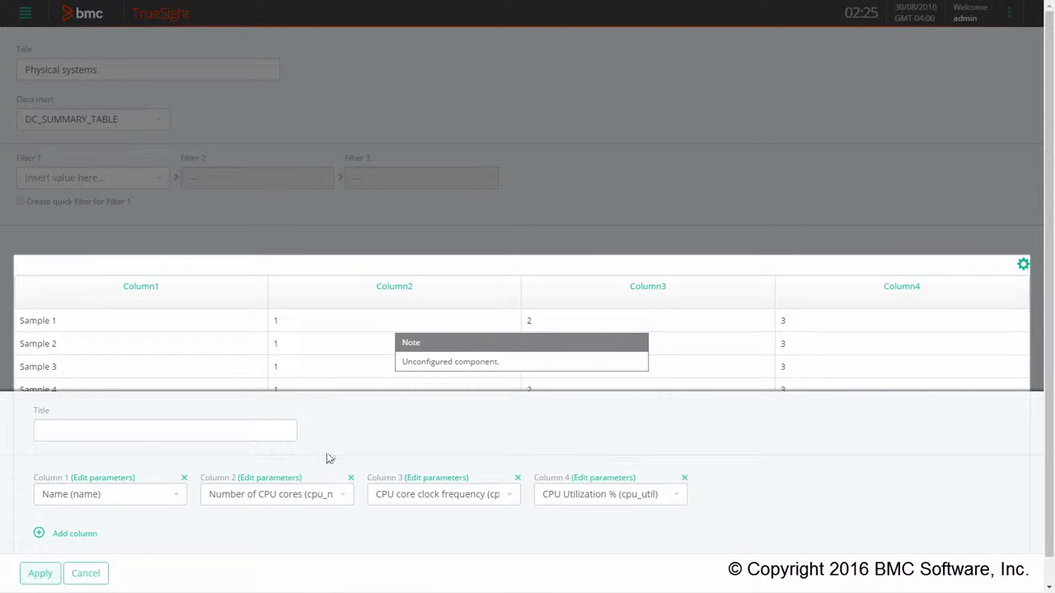
{"action": "left_click", "coordinate": [33, 573]}
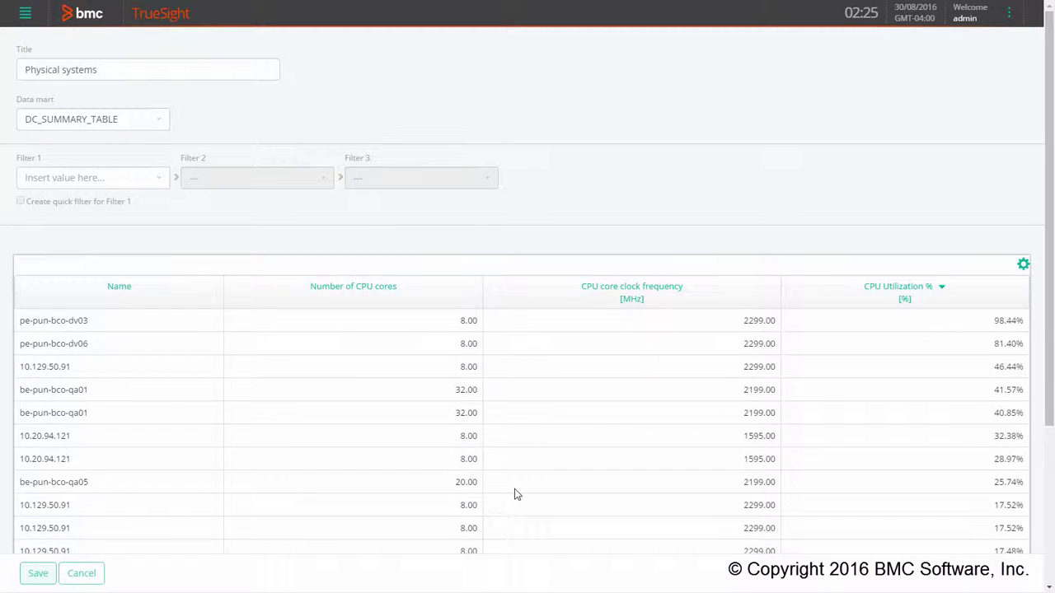
Step: Render Name as links to the Details drill-down page and show CPU cores as integers
{"action": "left_click", "coordinate": [491, 392]}
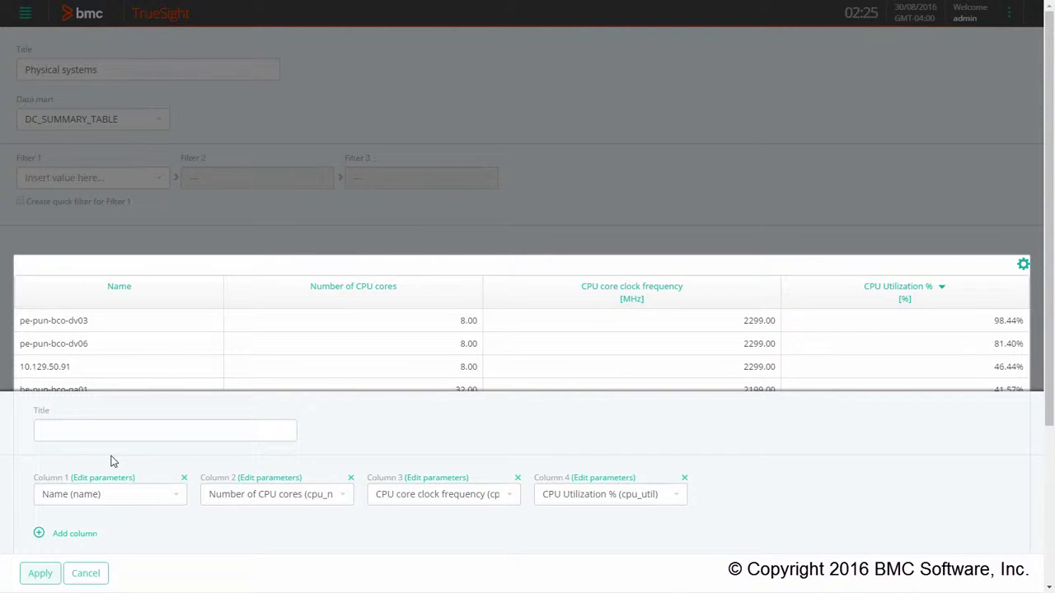
{"action": "left_click", "coordinate": [105, 481]}
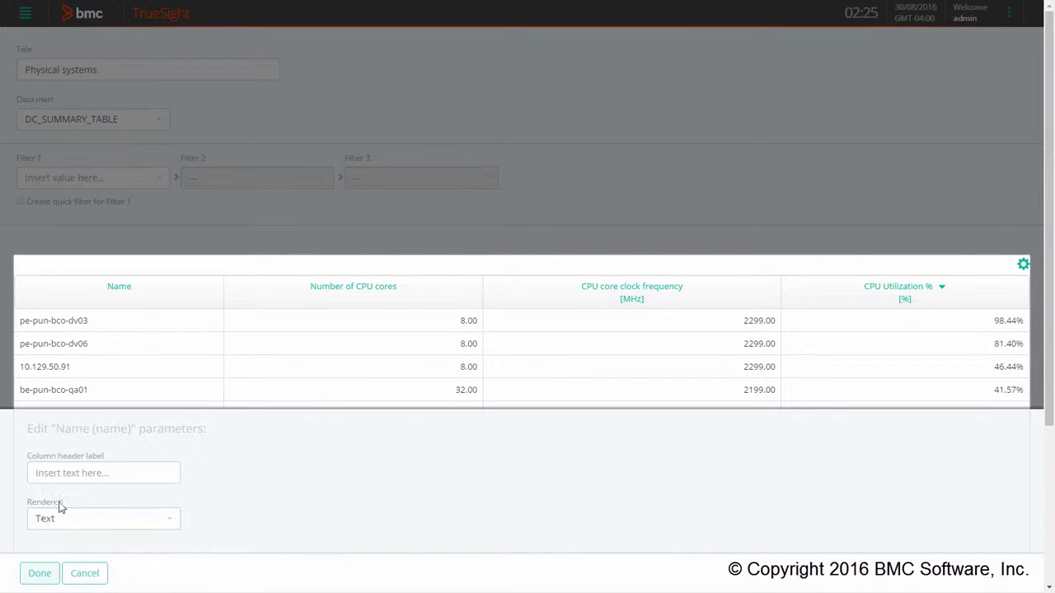
{"action": "left_click", "coordinate": [167, 525]}
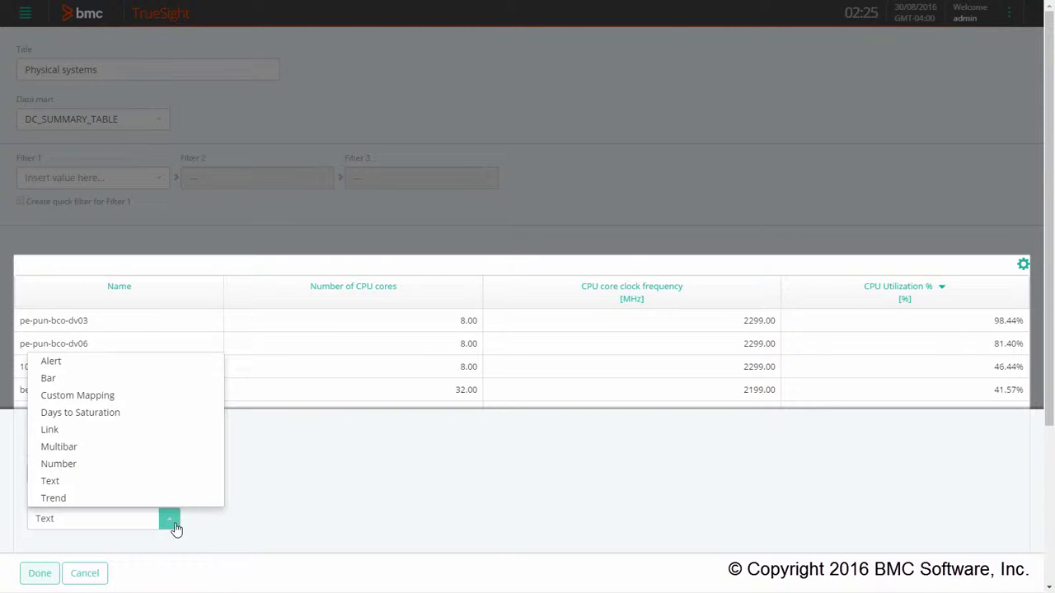
{"action": "left_click", "coordinate": [69, 431]}
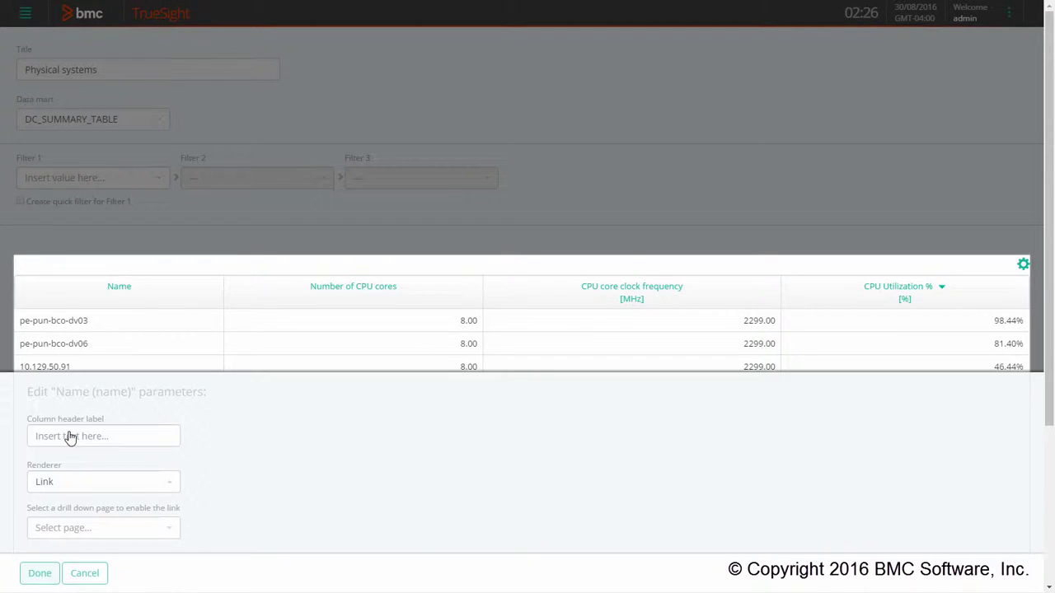
{"action": "left_click", "coordinate": [175, 531]}
{"action": "left_click", "coordinate": [93, 503]}
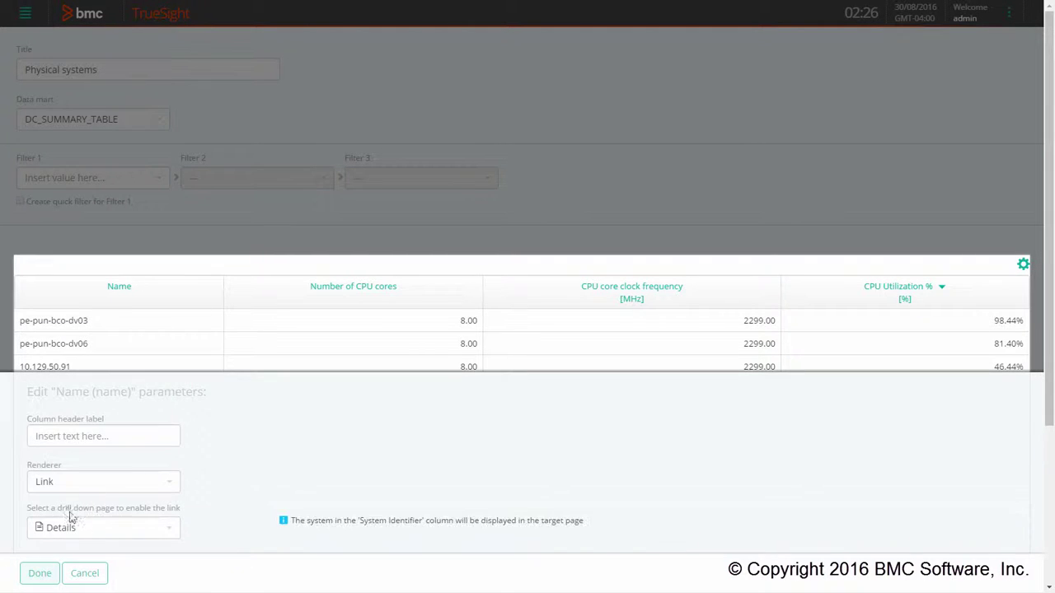
{"action": "left_click", "coordinate": [41, 573]}
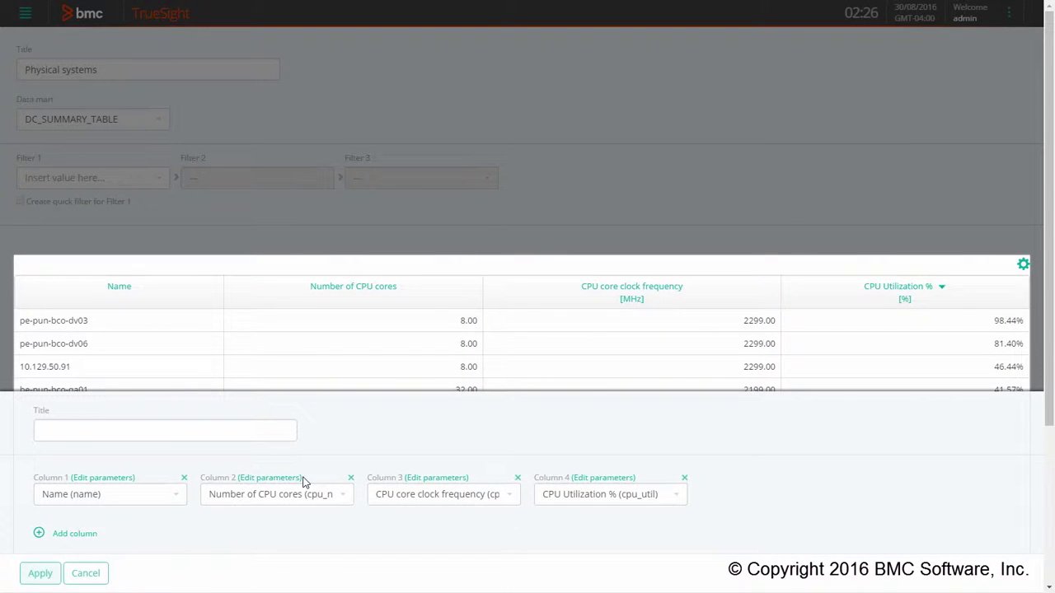
{"action": "left_click", "coordinate": [270, 478]}
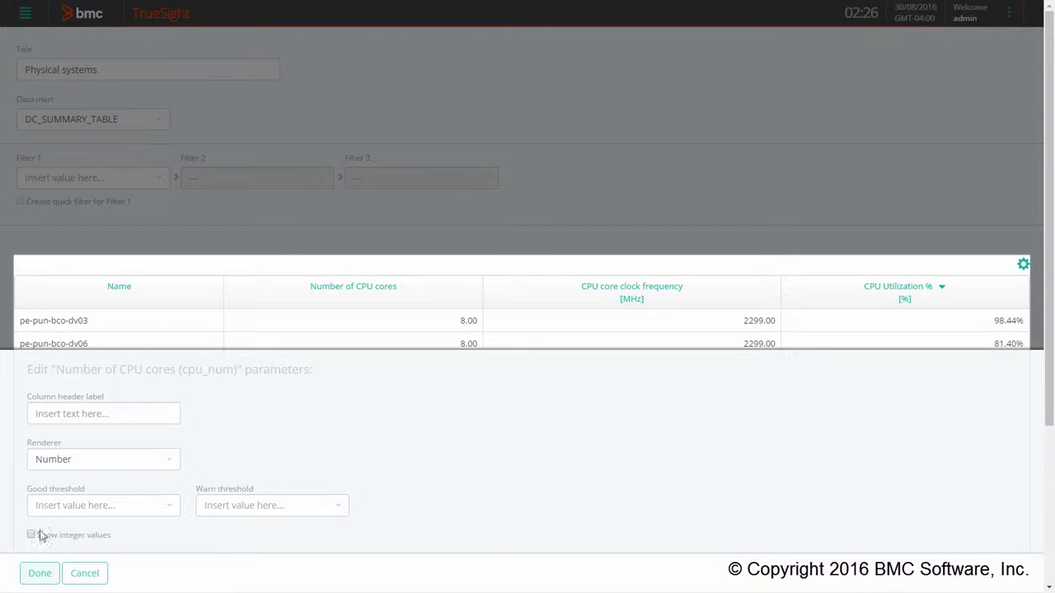
{"action": "left_click", "coordinate": [48, 575]}
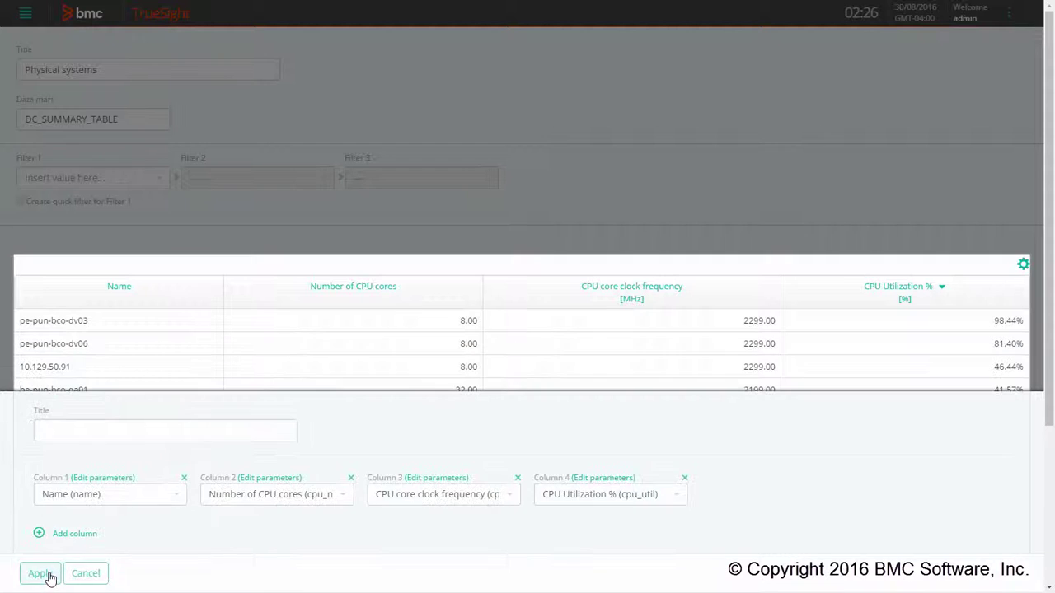
Step: Show the CPU core clock frequency column in GHz
{"action": "left_click", "coordinate": [447, 479]}
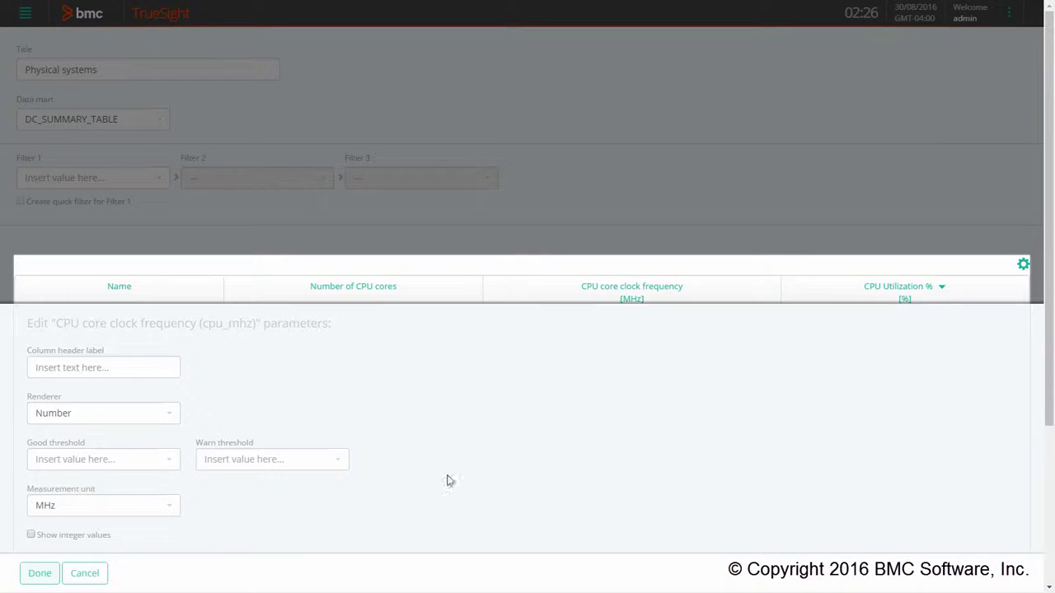
{"action": "left_click", "coordinate": [168, 510]}
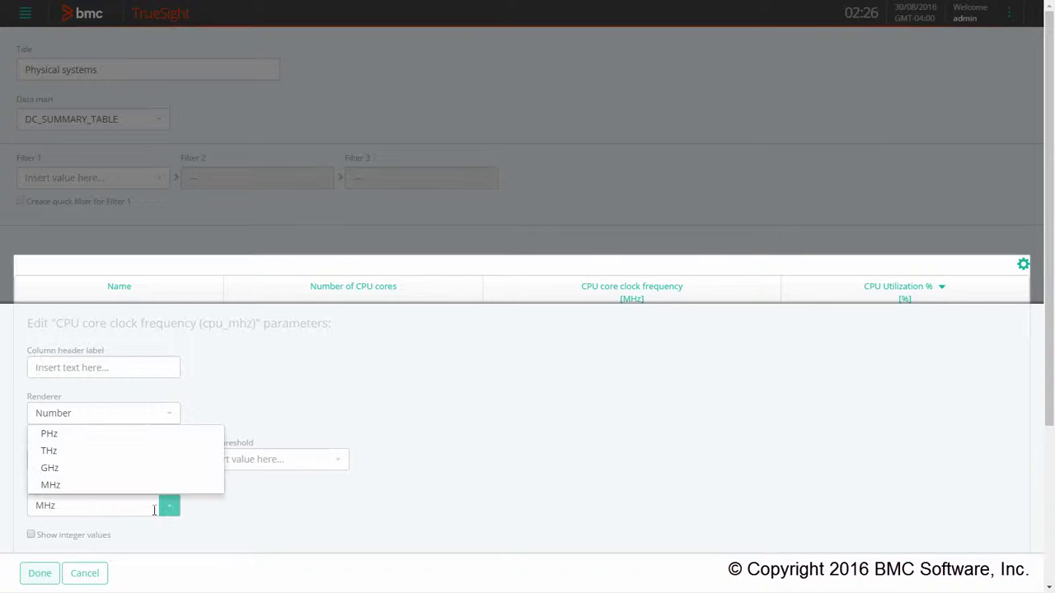
{"action": "left_click", "coordinate": [49, 470]}
{"action": "left_click", "coordinate": [46, 580]}
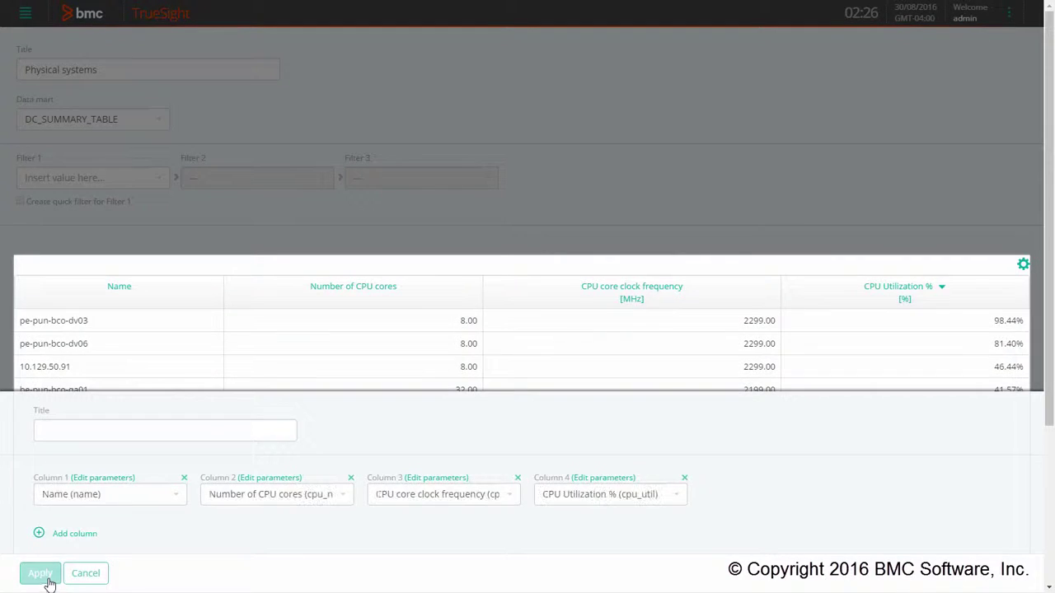
Step: Render CPU Utilization % as bars with good threshold 60 and warn threshold 90, then apply
{"action": "left_click", "coordinate": [585, 480]}
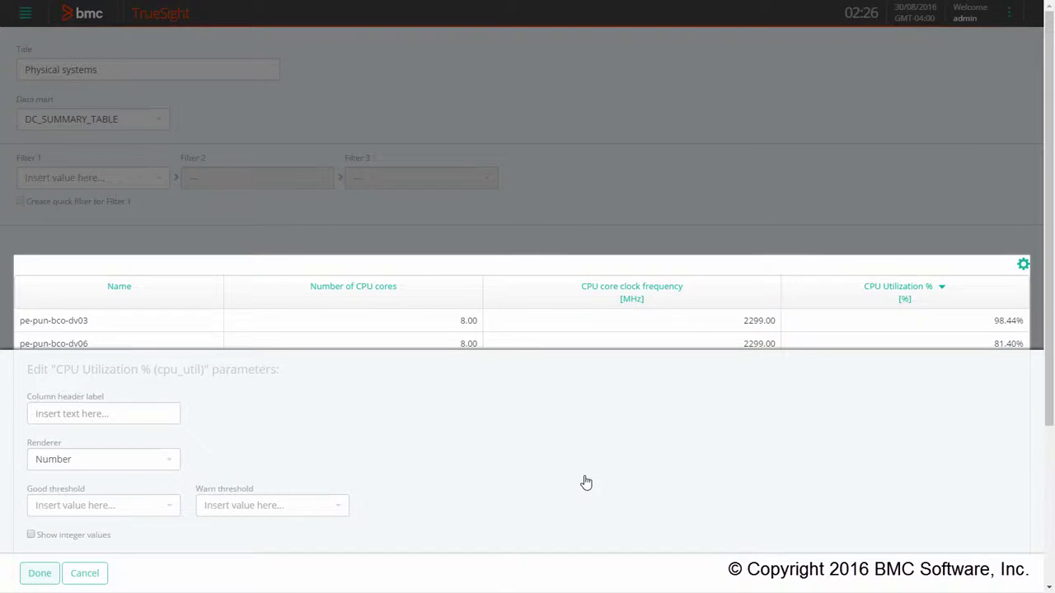
{"action": "left_click", "coordinate": [179, 465]}
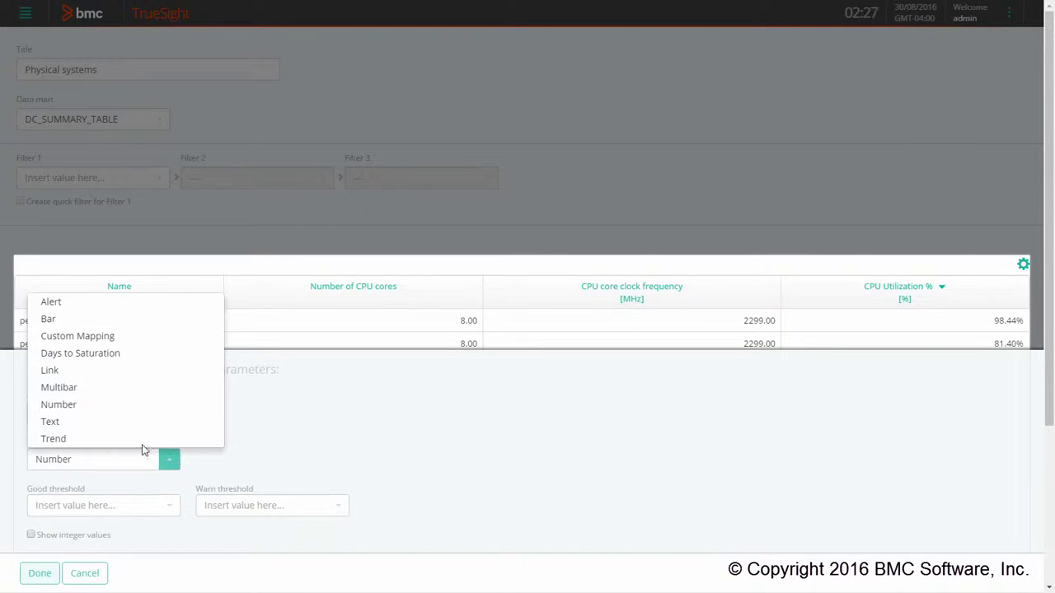
{"action": "left_click", "coordinate": [62, 327]}
{"action": "left_click", "coordinate": [90, 528]}
{"action": "type", "text": "60"}
{"action": "left_click", "coordinate": [87, 506]}
{"action": "left_click", "coordinate": [304, 528]}
{"action": "type", "text": "90"}
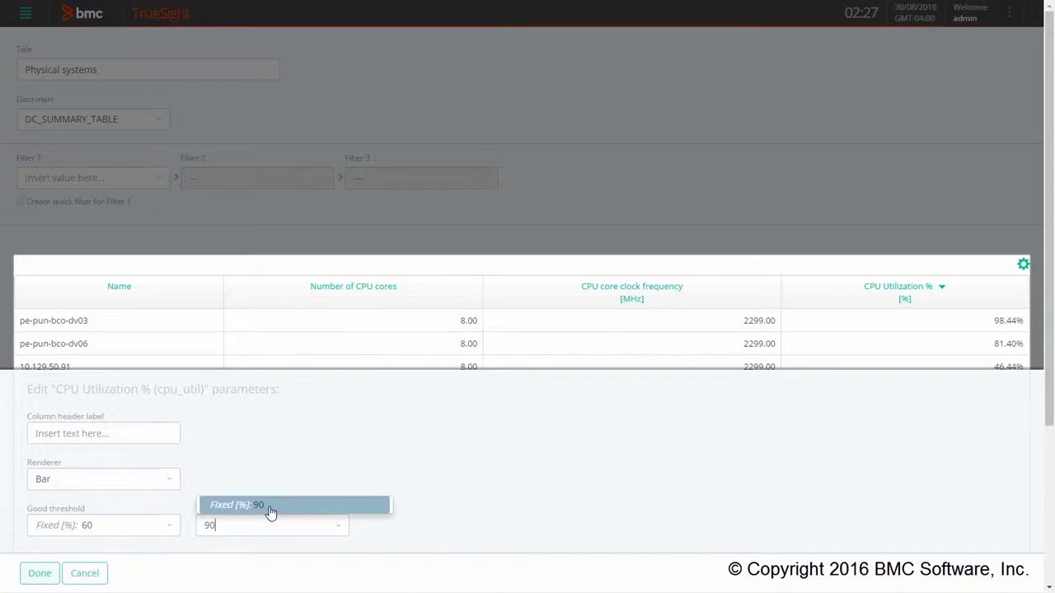
{"action": "left_click", "coordinate": [271, 505]}
{"action": "left_click", "coordinate": [52, 572]}
{"action": "left_click", "coordinate": [42, 573]}
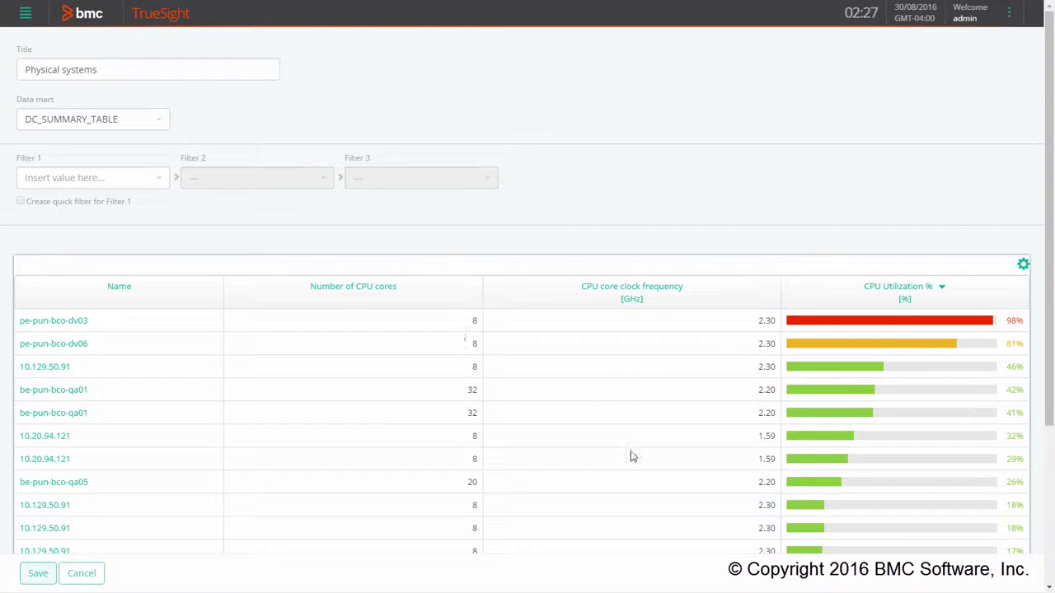
Step: Add columns 5–11 for Real memory, Memory, Disk, Network and Location site, then apply
{"action": "left_click", "coordinate": [531, 278]}
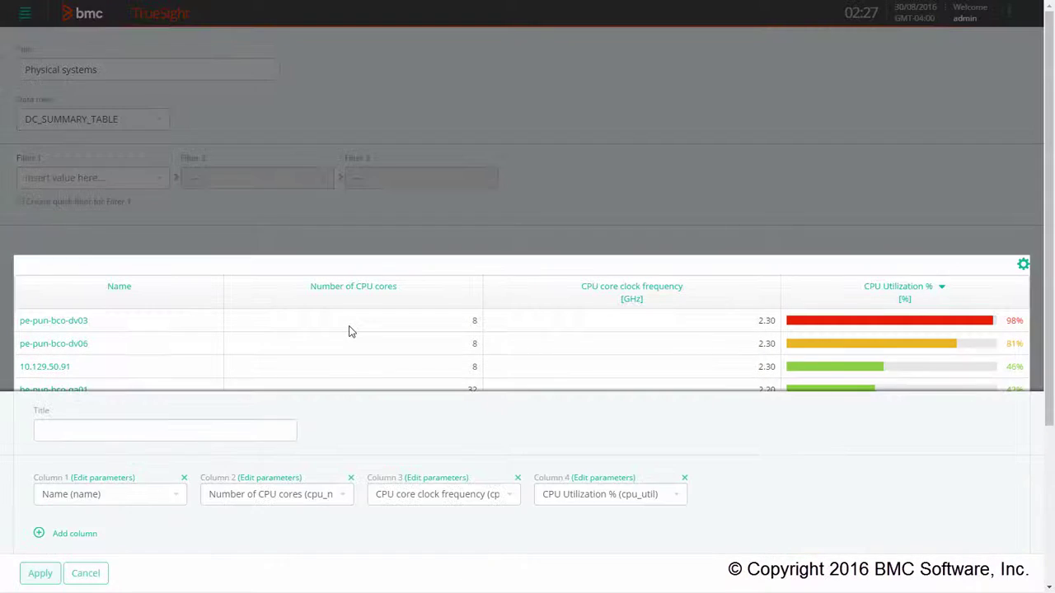
{"action": "left_click", "coordinate": [67, 536]}
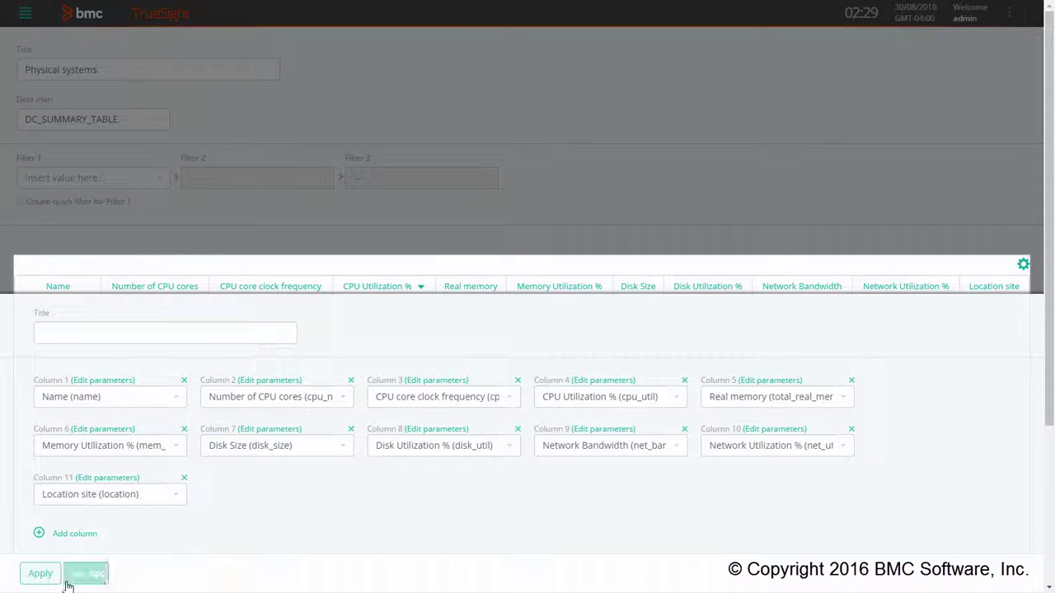
{"action": "left_click", "coordinate": [41, 575]}
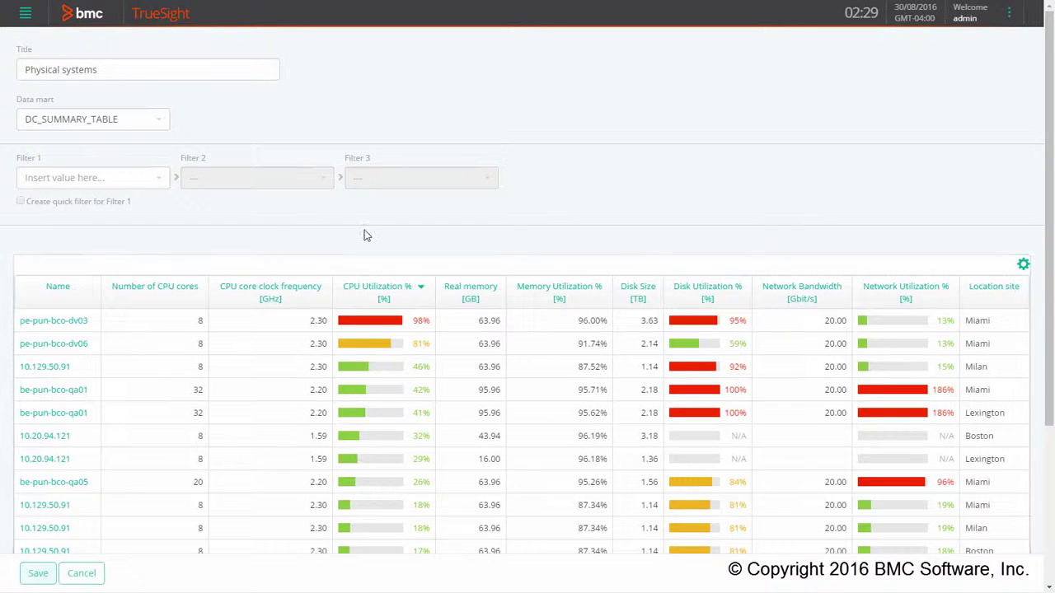
Step: Set Filters 1–3 to Location, Department and Technology, with a quick filter for Location
{"action": "left_click", "coordinate": [158, 178]}
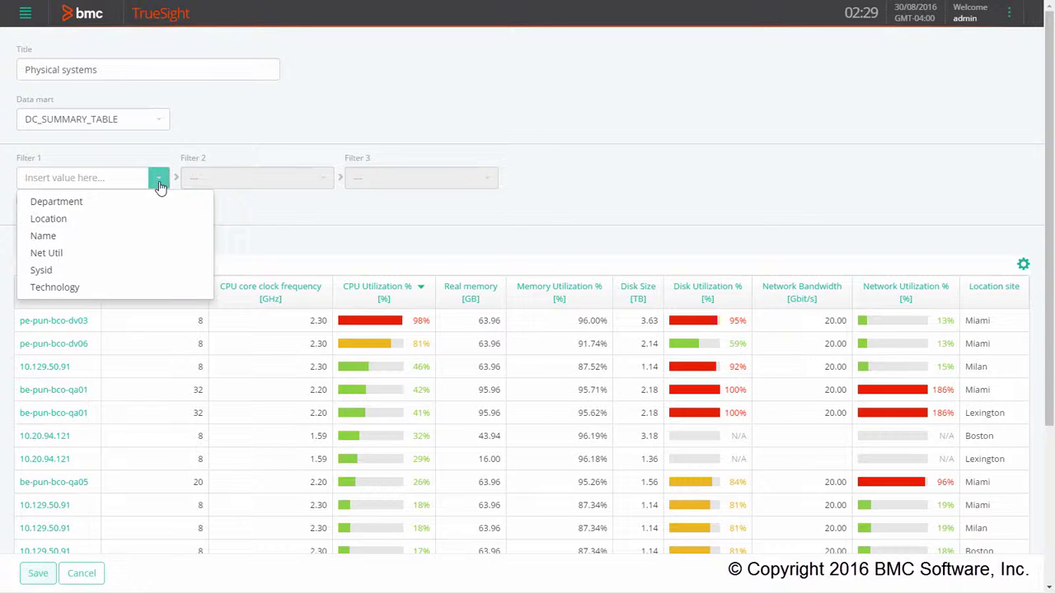
{"action": "left_click", "coordinate": [92, 218]}
{"action": "left_click", "coordinate": [323, 179]}
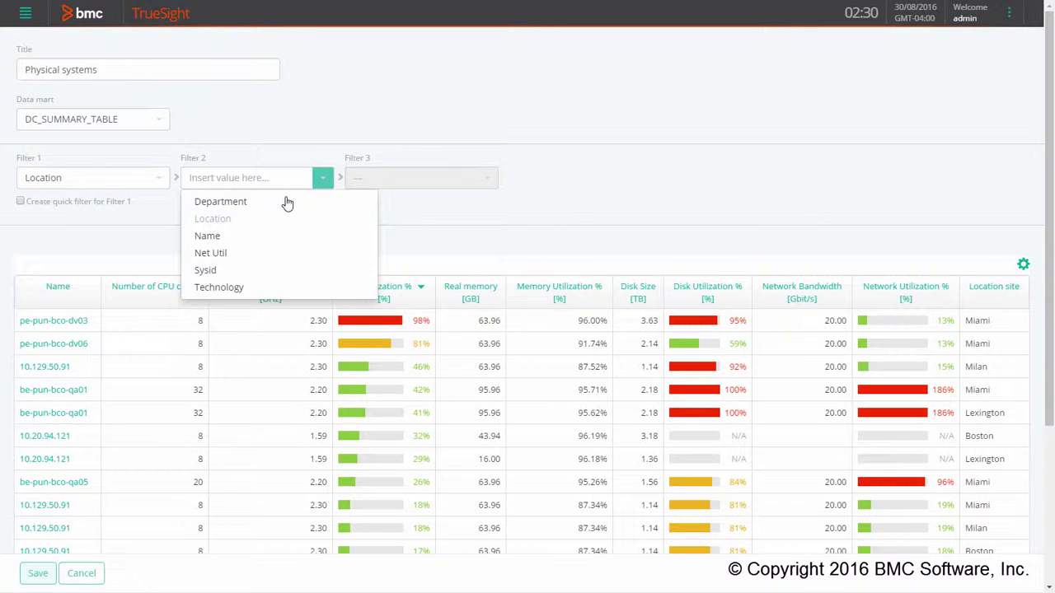
{"action": "left_click", "coordinate": [287, 202]}
{"action": "left_click", "coordinate": [486, 183]}
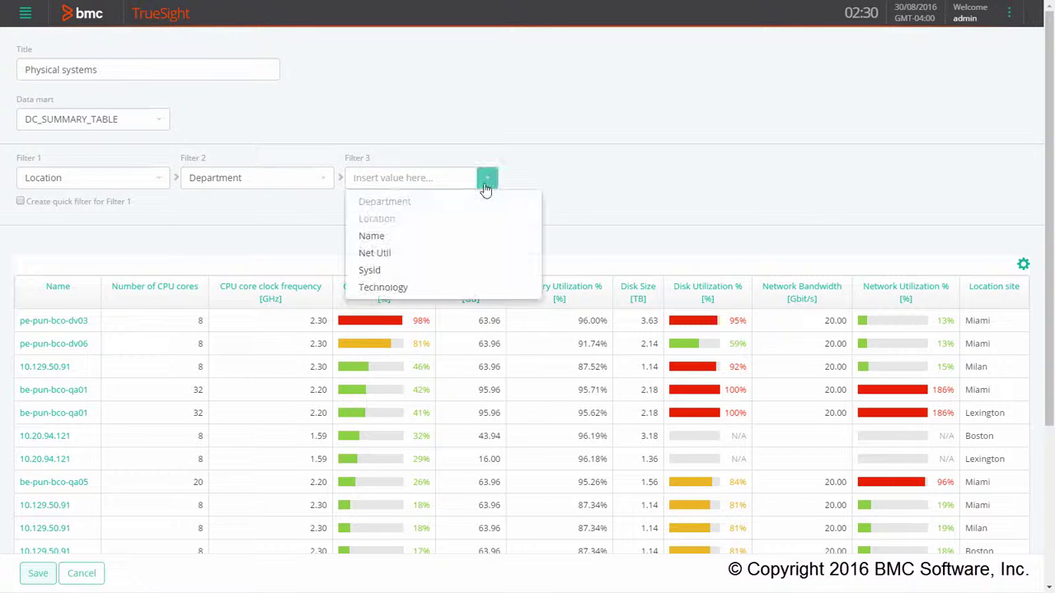
{"action": "left_click", "coordinate": [407, 286]}
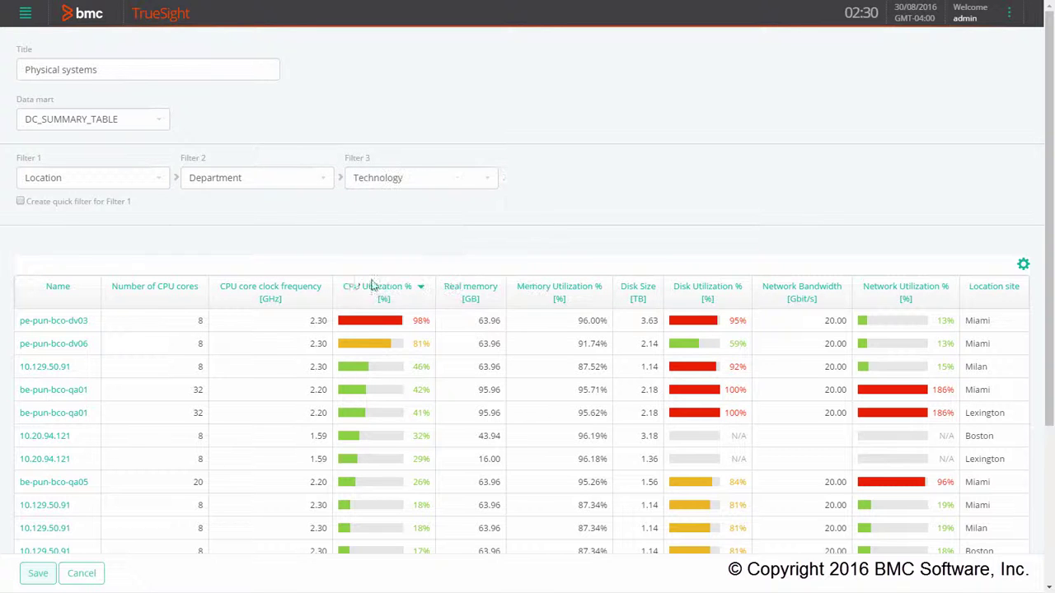
{"action": "left_click", "coordinate": [20, 202]}
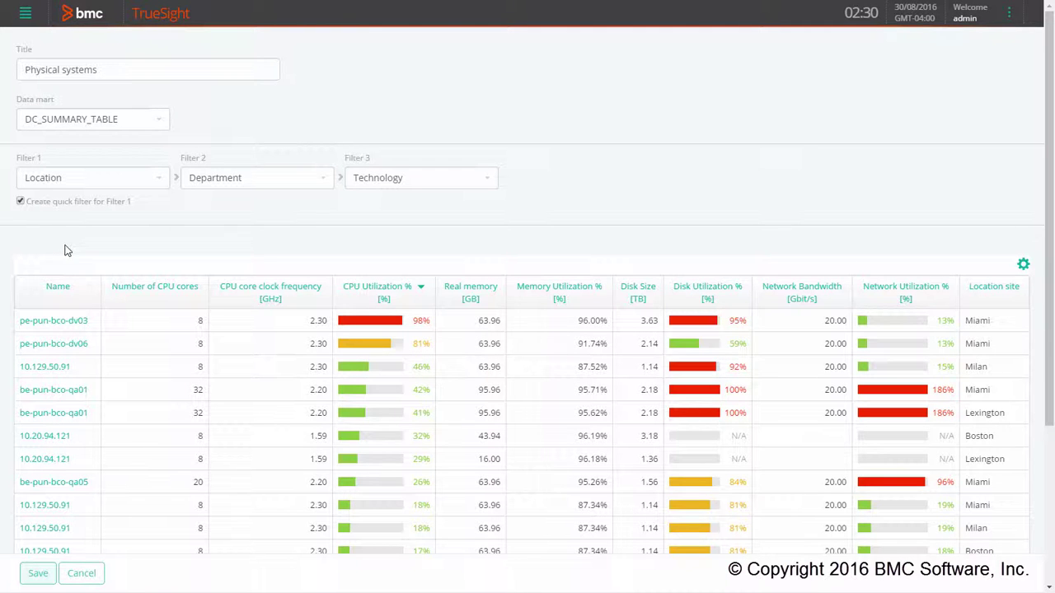